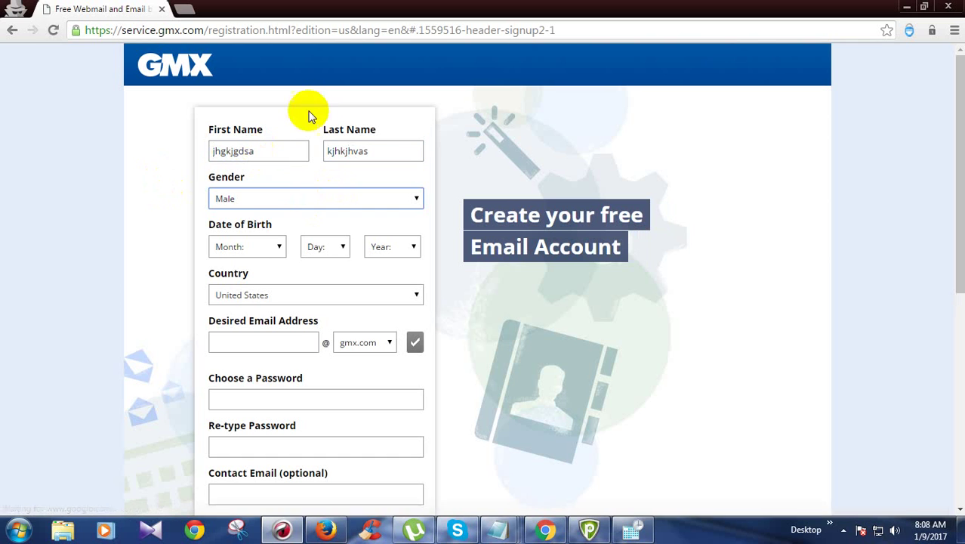
{"action": "left_click", "coordinate": [254, 245]}
{"action": "key", "text": "Down"}
{"action": "key", "text": "Down"}
{"action": "key", "text": "Return"}
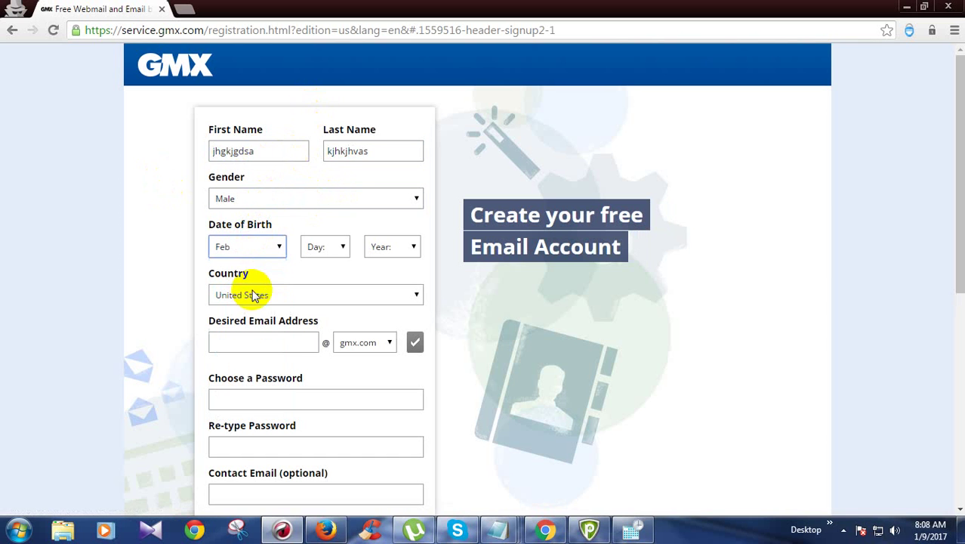
{"action": "key", "text": "Tab"}
{"action": "type", "text": "23"}
{"action": "key", "text": "Tab"}
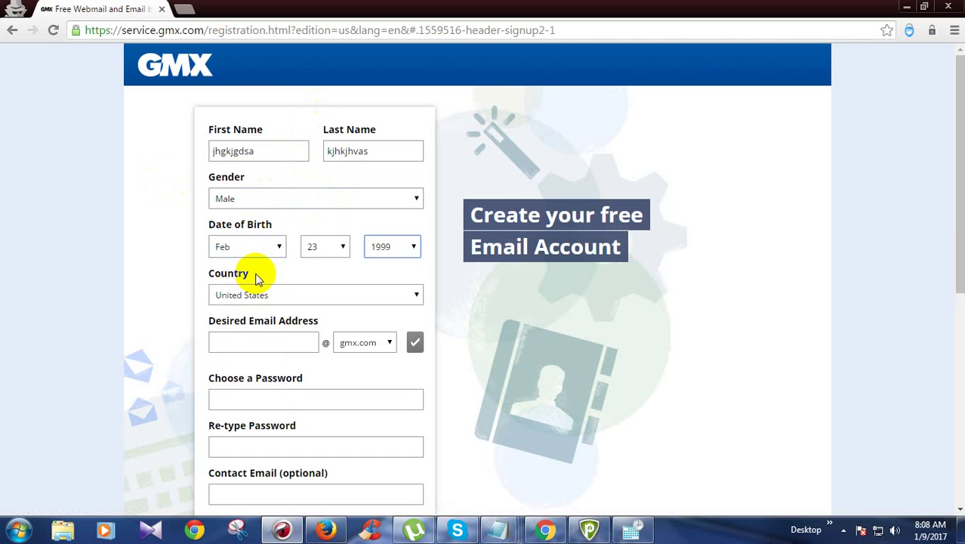
{"action": "type", "text": "1993"}
{"action": "key", "text": "Tab"}
{"action": "key", "text": "Tab"}
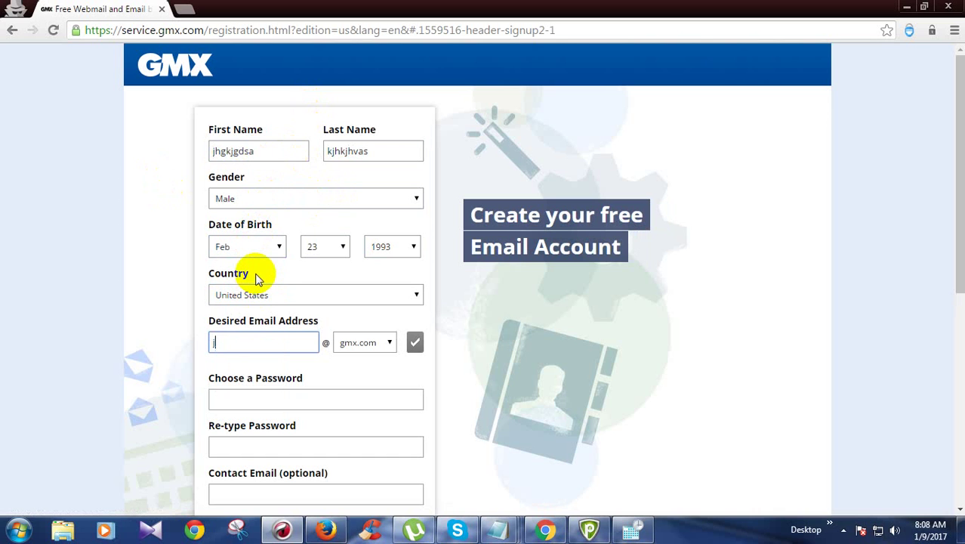
Enter a desired gmx.com email address and start entering a password
{"action": "key", "text": "ctrl+a"}
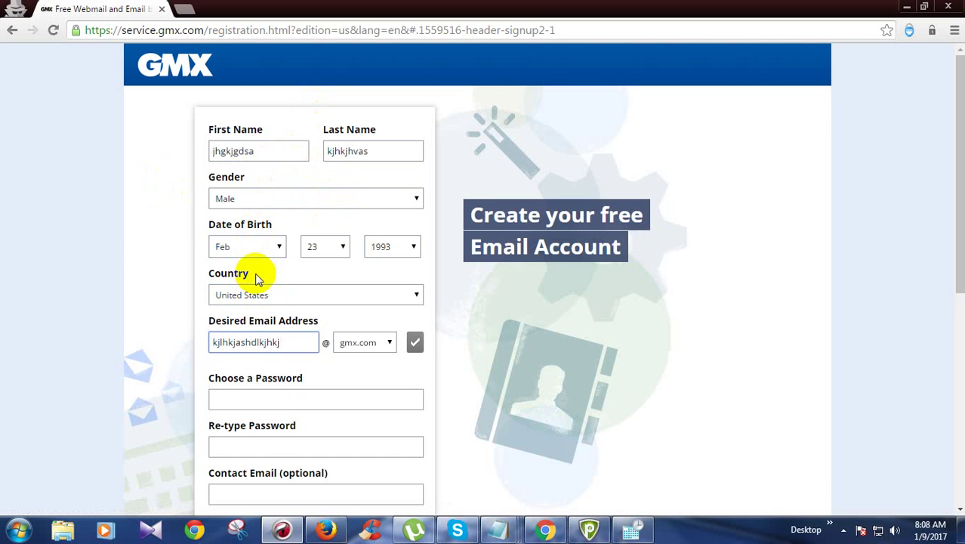
{"action": "key", "text": "Tab"}
{"action": "key", "text": "Tab"}
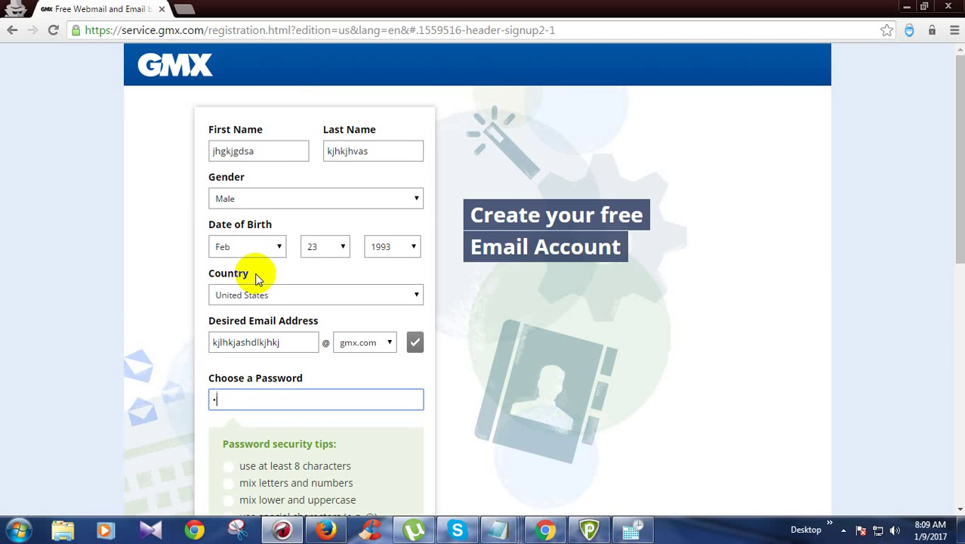
{"action": "key", "text": "ctrl+a"}
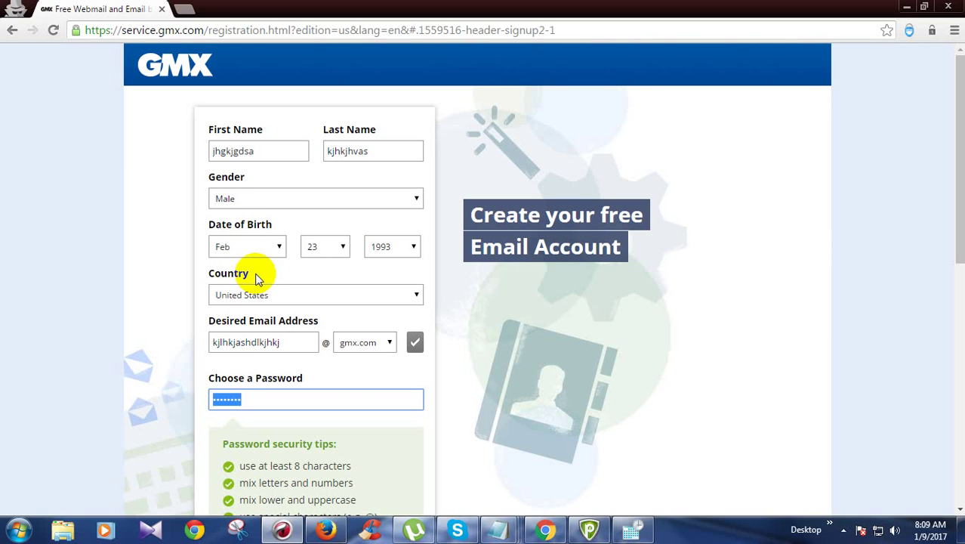
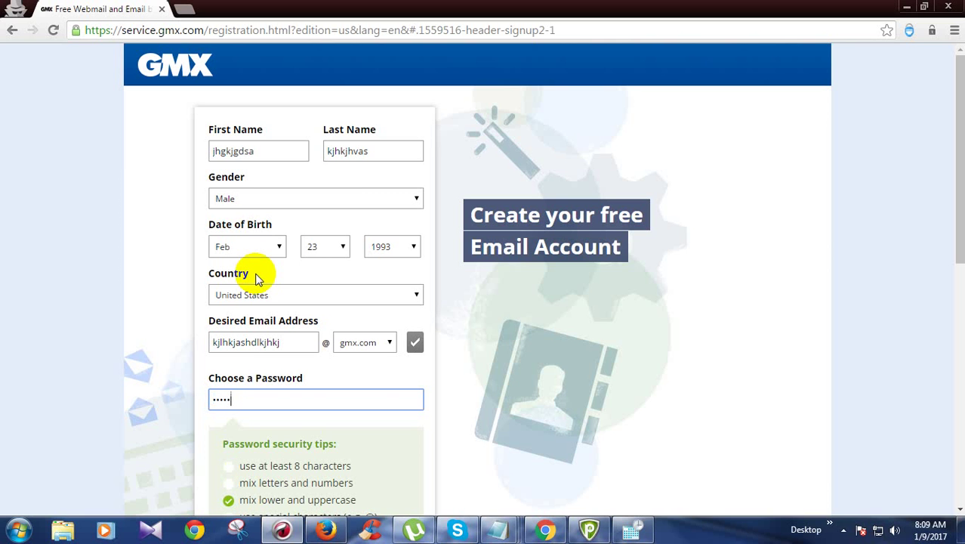
Replace the Choose a Password entry with the final account password
{"action": "key", "text": "Tab"}
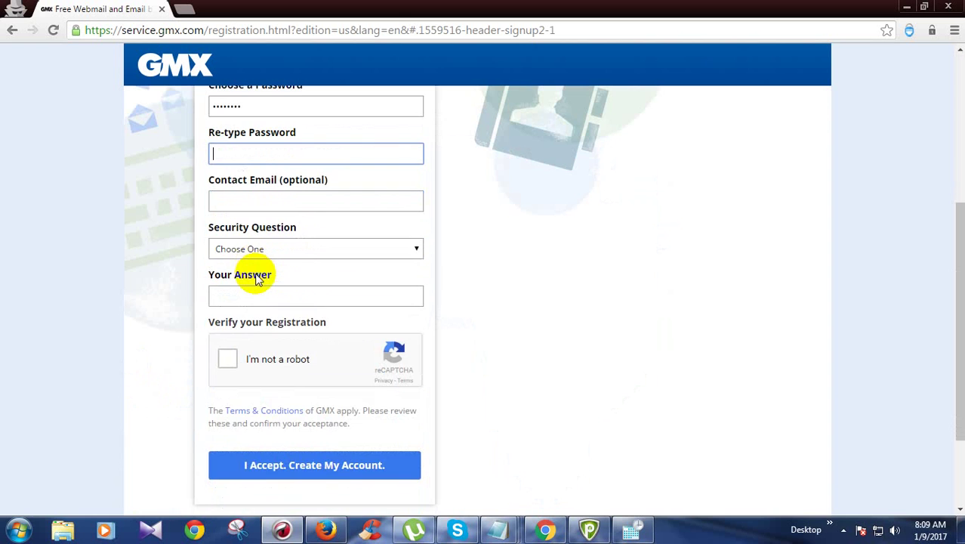
{"action": "key", "text": "shift+Tab"}
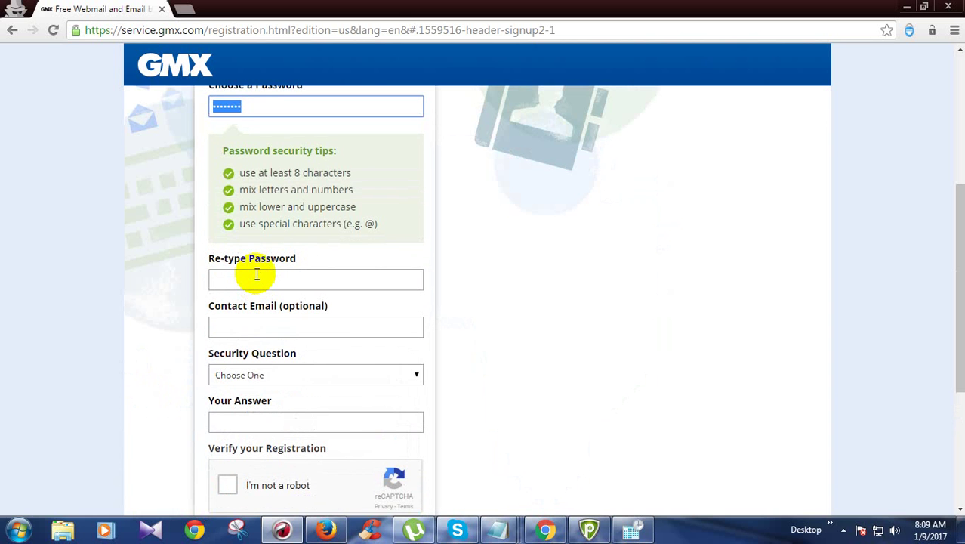
{"action": "type", "text": "ab12"}
{"action": "key", "text": "ctrl+a"}
{"action": "type", "text": "abc123"}
{"action": "key", "text": "ctrl+a"}
{"action": "type", "text": "Abcd"}
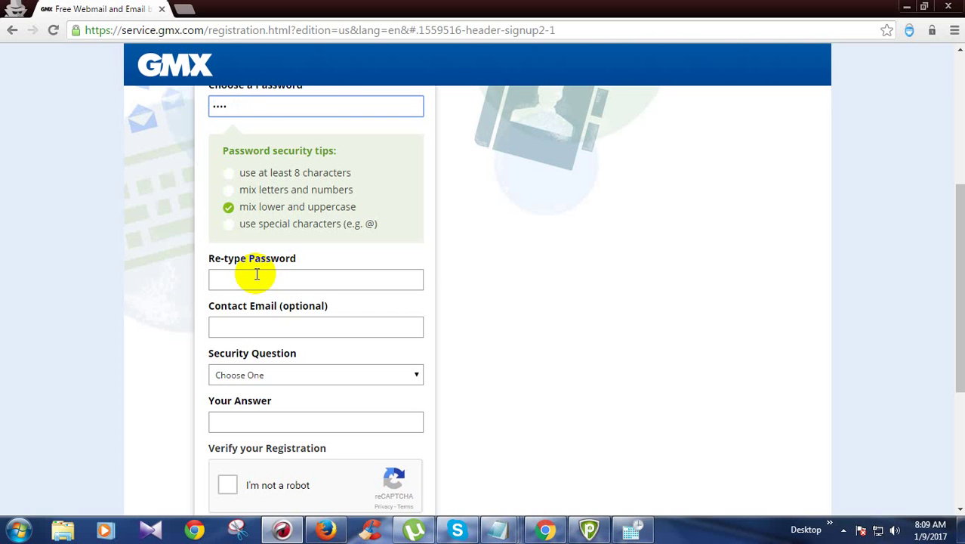
{"action": "type", "text": "@123"}
Retype the password and answer the security question 'What city were you born in?'
{"action": "left_click", "coordinate": [257, 278]}
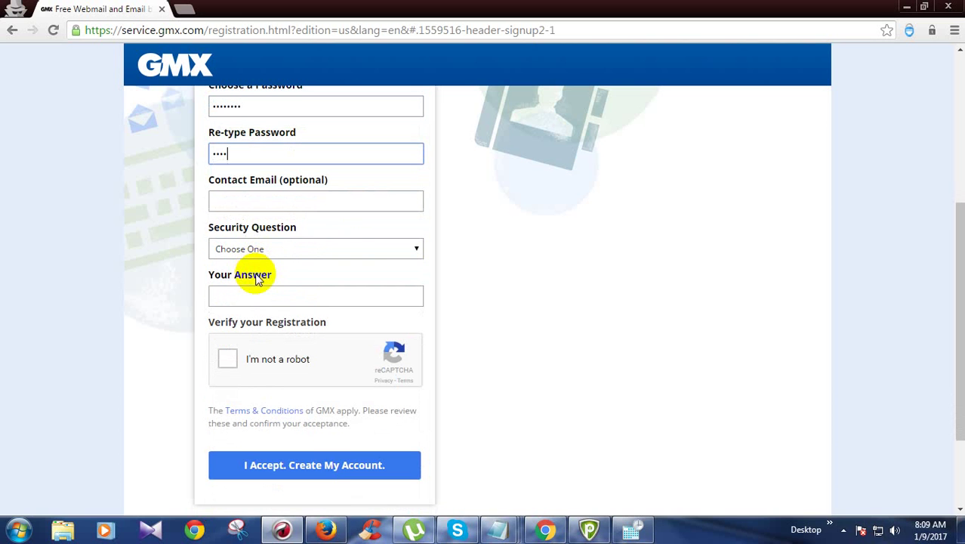
{"action": "type", "text": "Abcd@123"}
{"action": "key", "text": "Tab"}
{"action": "key", "text": "Tab"}
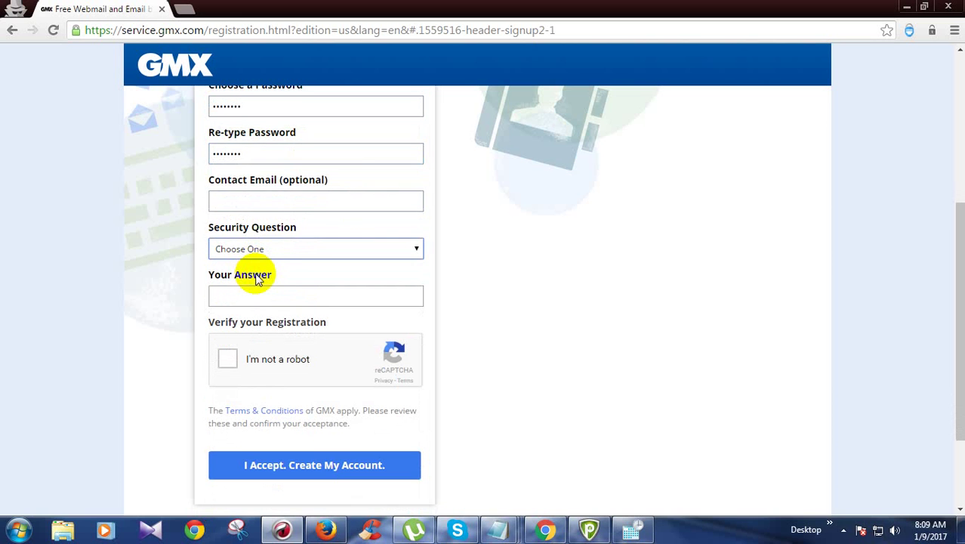
{"action": "key", "text": "Down"}
{"action": "key", "text": "Tab"}
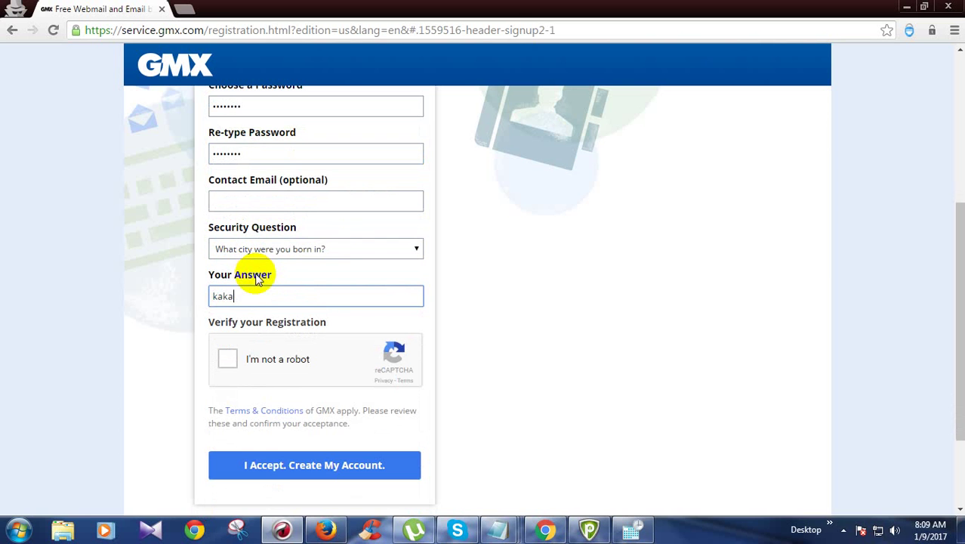
{"action": "key", "text": "Tab"}
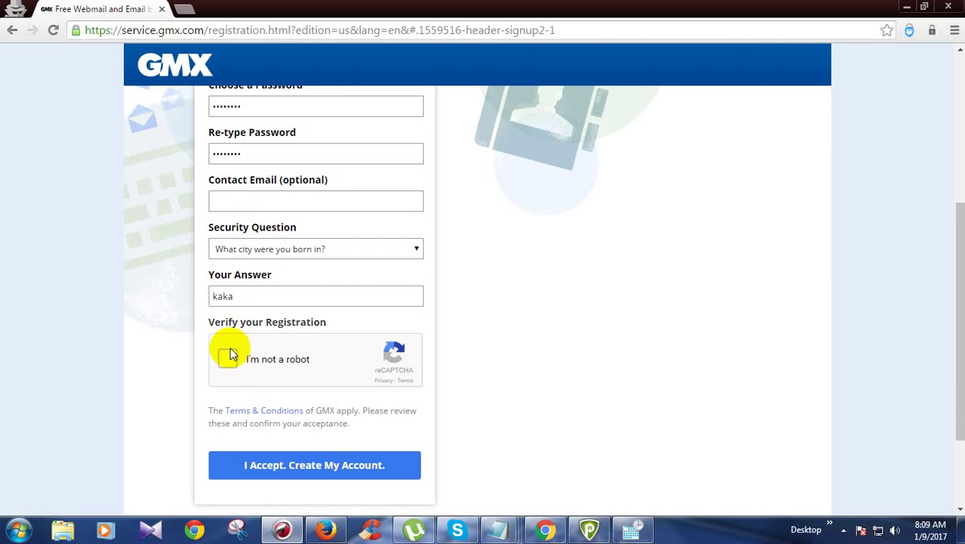
Tick 'I'm not a robot' and submit the house images in the first image challenge
{"action": "left_click", "coordinate": [230, 356]}
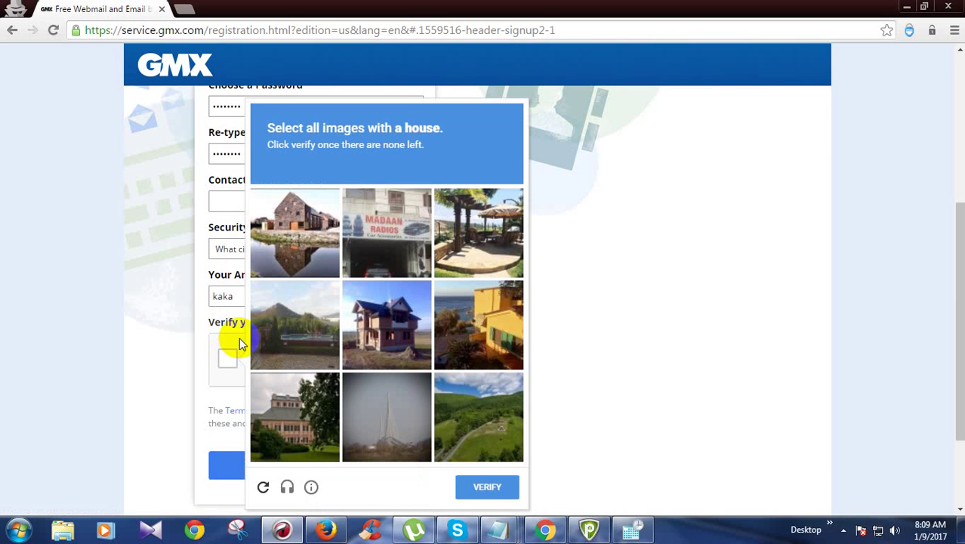
{"action": "left_click", "coordinate": [386, 258]}
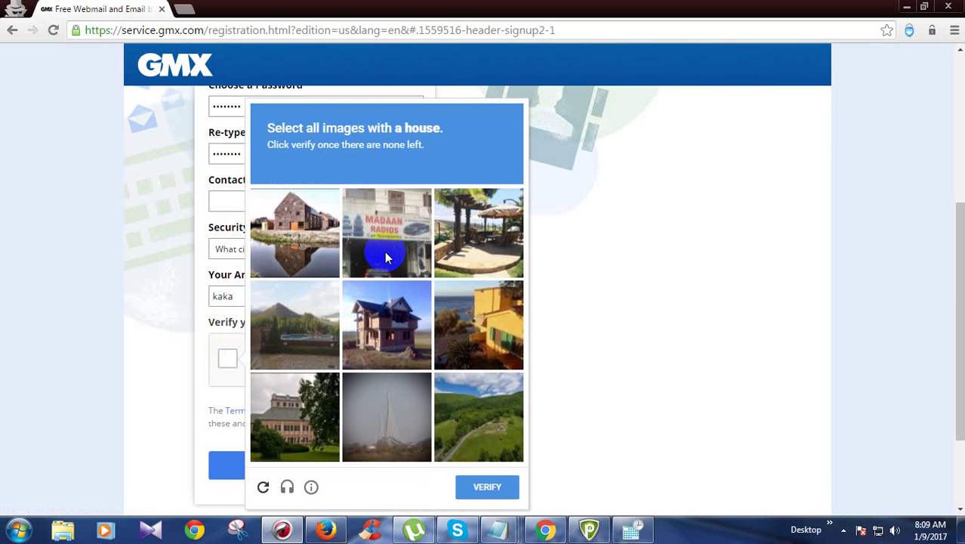
{"action": "left_click", "coordinate": [318, 246]}
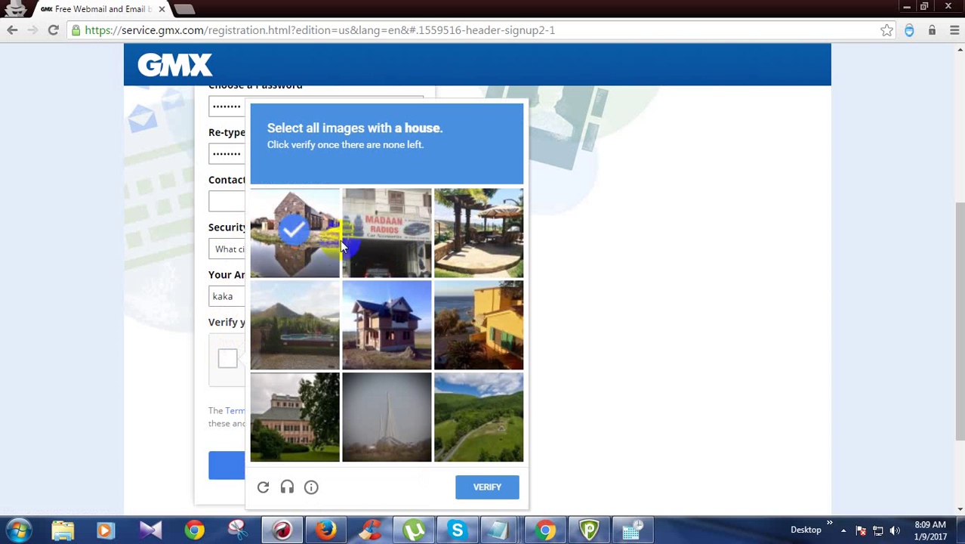
{"action": "left_click", "coordinate": [381, 320]}
{"action": "left_click", "coordinate": [466, 346]}
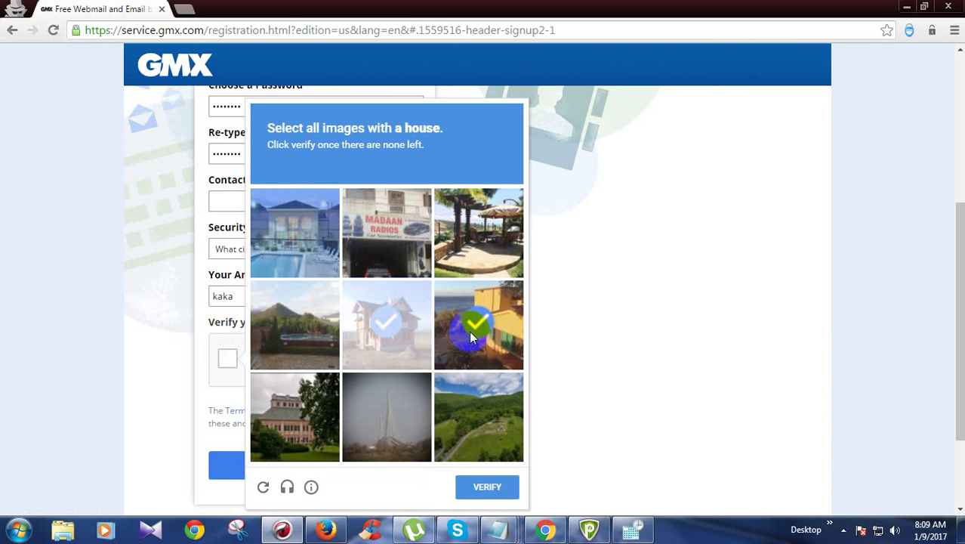
{"action": "left_click", "coordinate": [296, 242]}
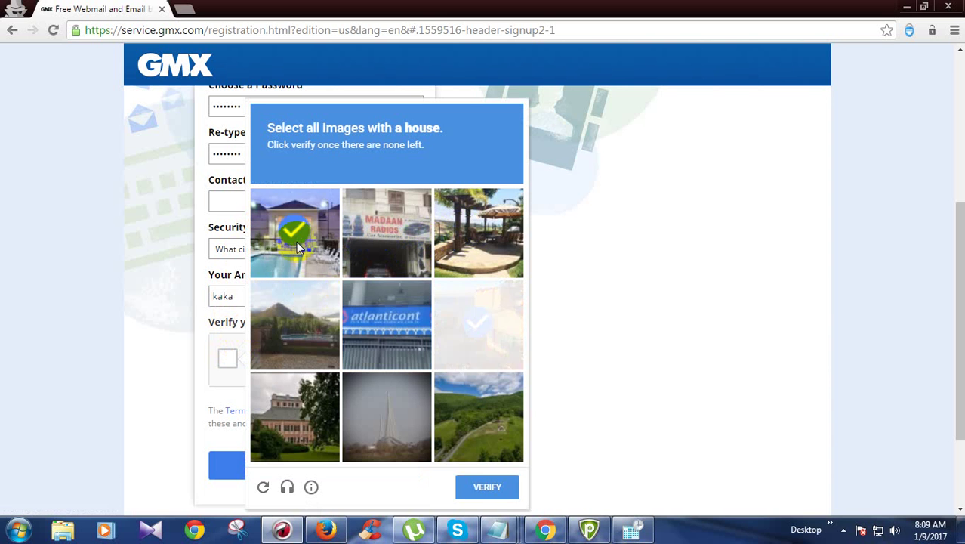
{"action": "left_click", "coordinate": [329, 397]}
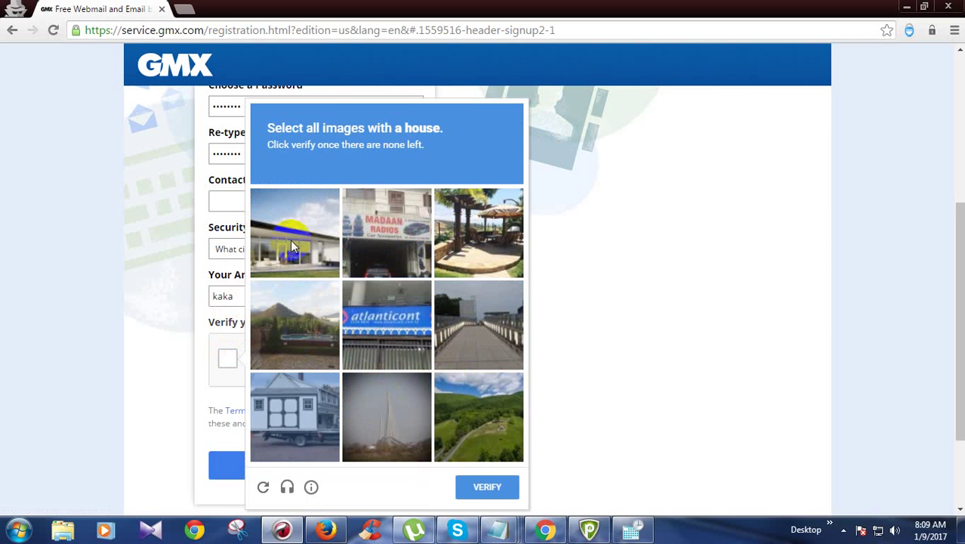
{"action": "left_click", "coordinate": [293, 411]}
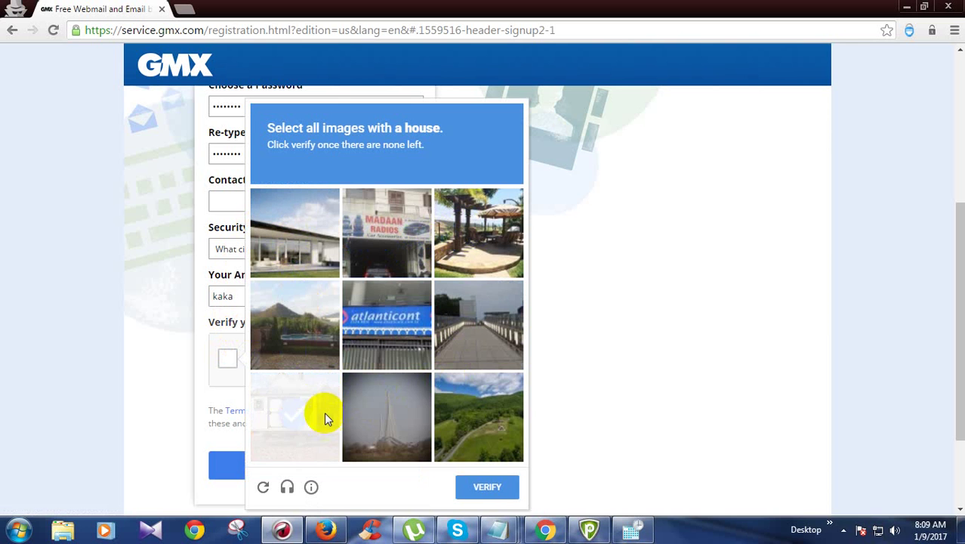
{"action": "left_click", "coordinate": [463, 493]}
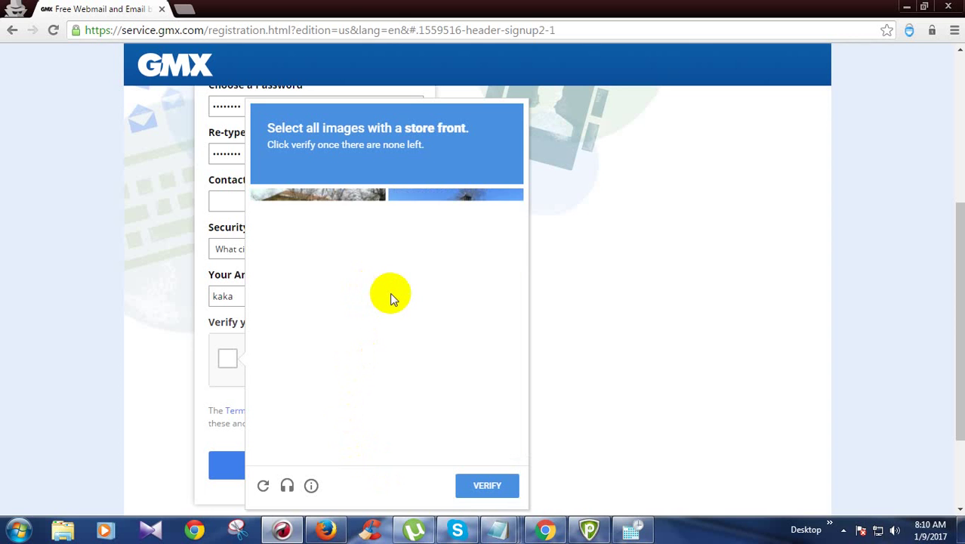
Mark every store-front picture, including Ferreteria Bazar and the bank, and verify
{"action": "left_click", "coordinate": [315, 232]}
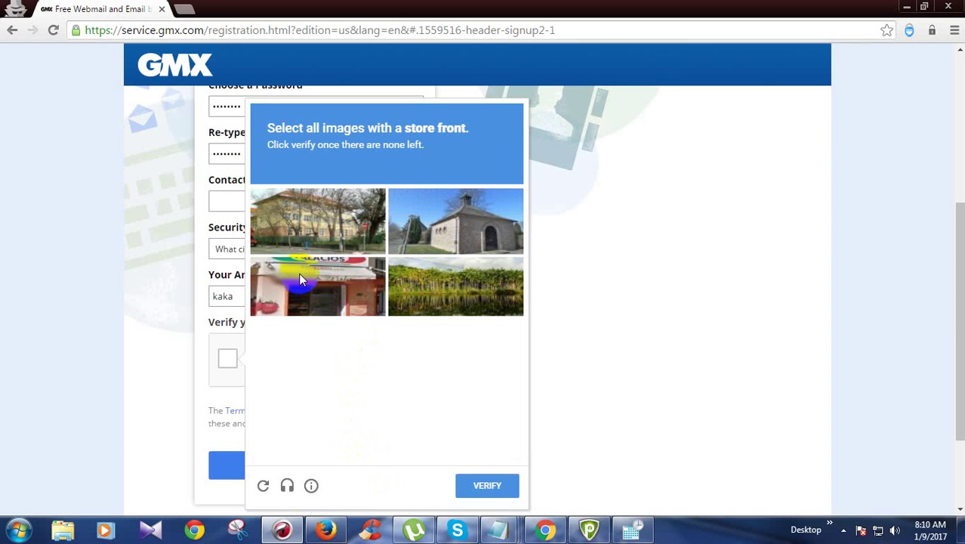
{"action": "left_click", "coordinate": [314, 287]}
{"action": "left_click", "coordinate": [412, 349]}
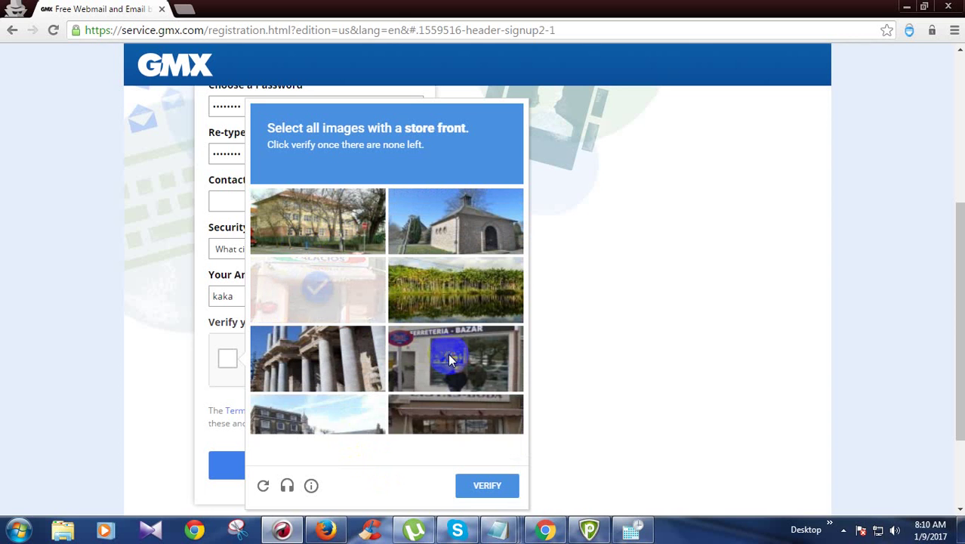
{"action": "left_click", "coordinate": [432, 404]}
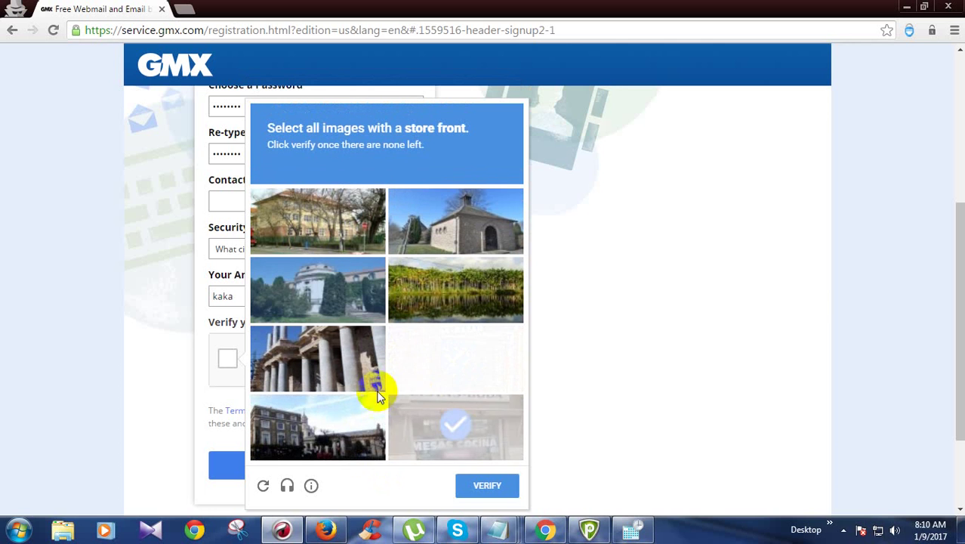
{"action": "left_click", "coordinate": [473, 365]}
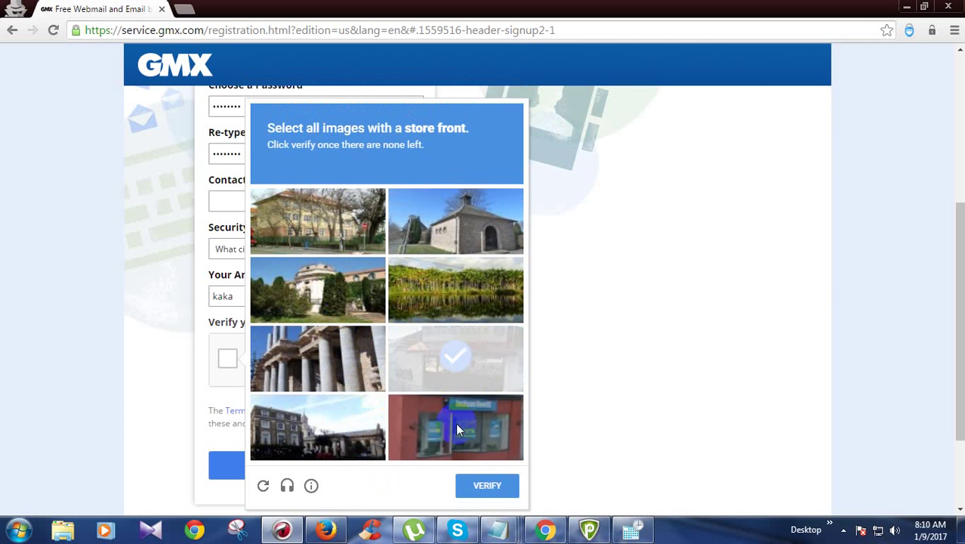
{"action": "left_click", "coordinate": [454, 426]}
{"action": "left_click", "coordinate": [422, 439]}
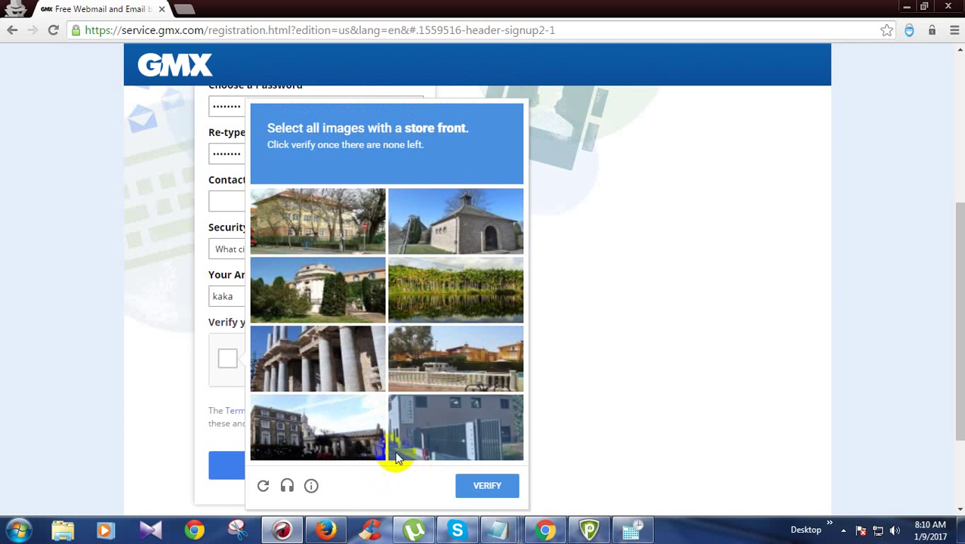
{"action": "left_click", "coordinate": [483, 489]}
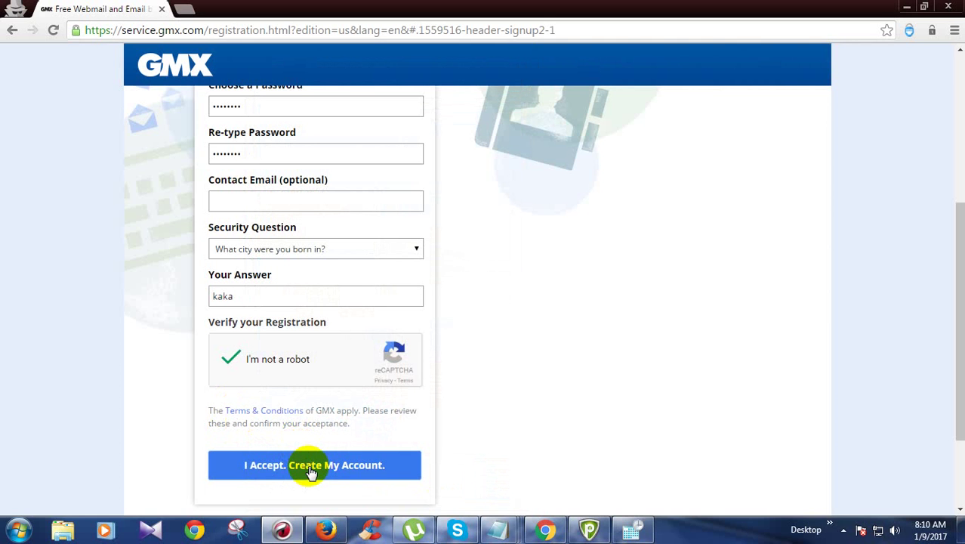
Accept the terms to create the account, copy the new address, and continue to the inbox
{"action": "left_click", "coordinate": [306, 467]}
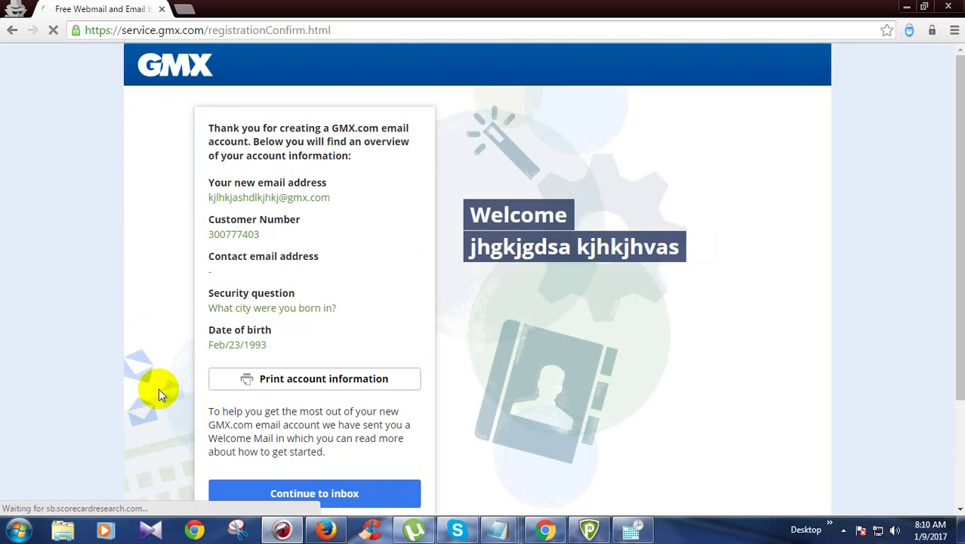
{"action": "triple_click", "coordinate": [266, 196]}
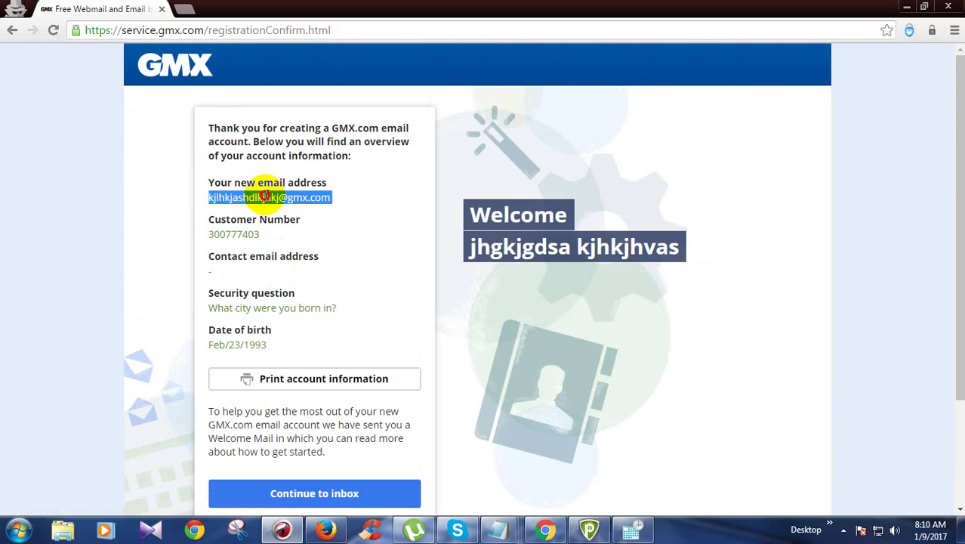
{"action": "scroll", "coordinate": [302, 378], "scroll_direction": "down", "scroll_amount": 2}
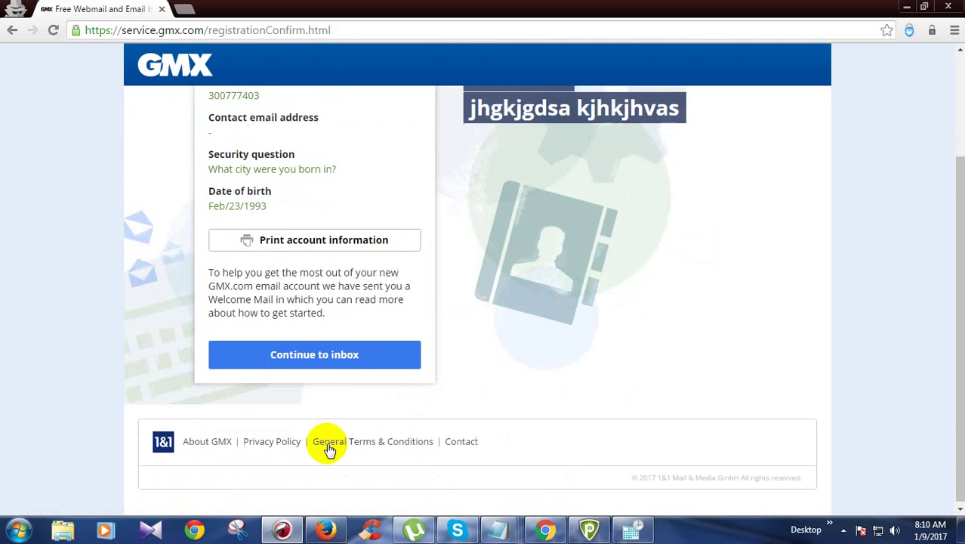
{"action": "left_click", "coordinate": [319, 352]}
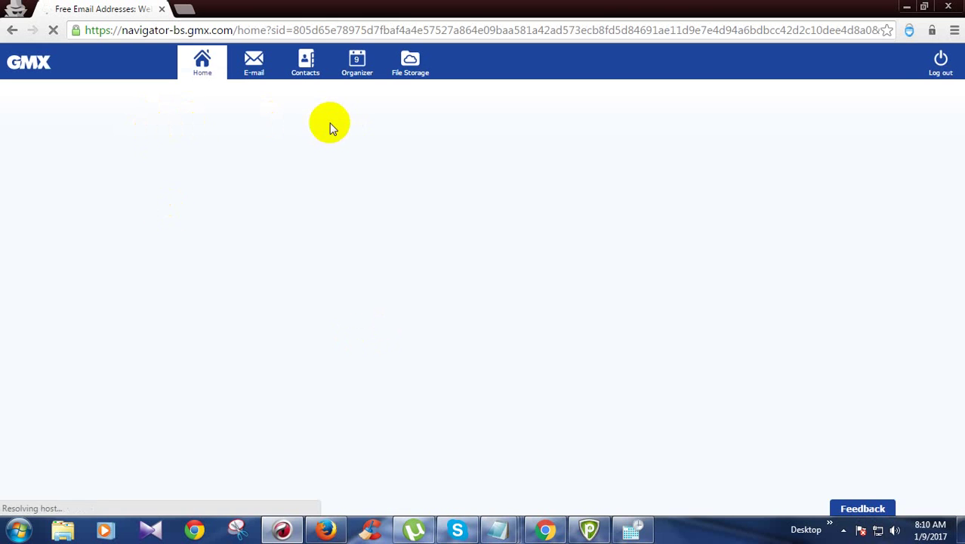
Paste the copied address into a new tab, then open the E-mail section's Settings
{"action": "left_click", "coordinate": [195, 9]}
{"action": "key", "text": "ctrl+v"}
{"action": "key", "text": "ctrl+shift+Tab"}
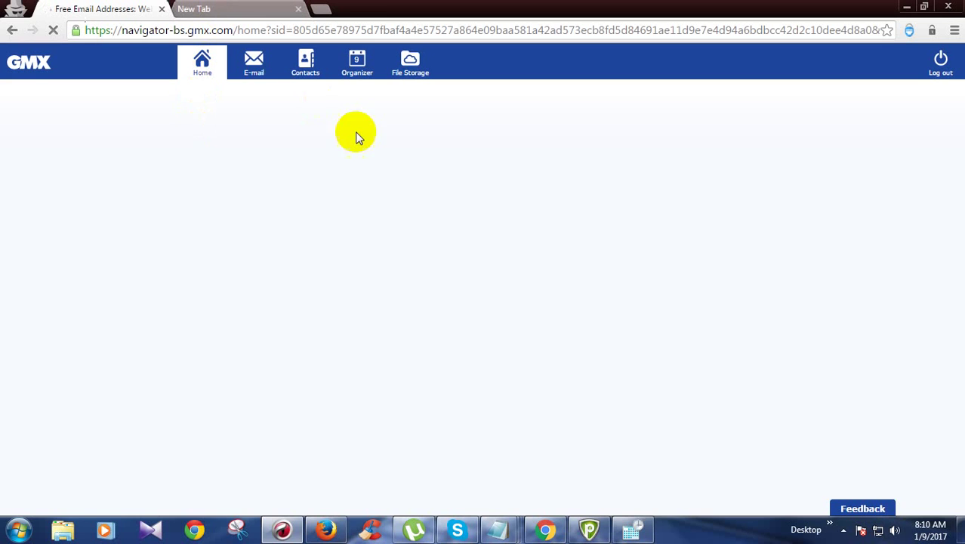
{"action": "left_click", "coordinate": [259, 65]}
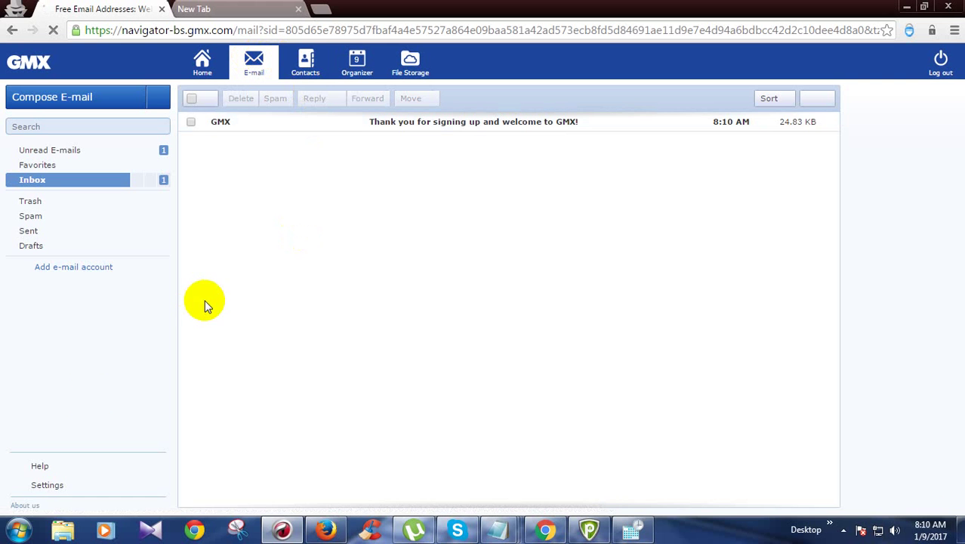
{"action": "left_click", "coordinate": [45, 491]}
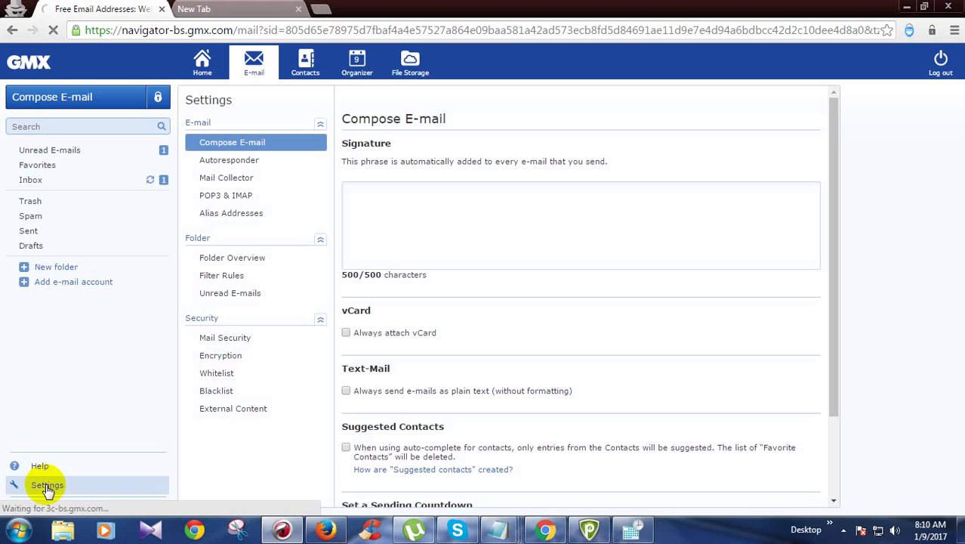
Create a Filter Rule forwarding mail whose sender contains '@' to the Gmail address
{"action": "left_click", "coordinate": [223, 277]}
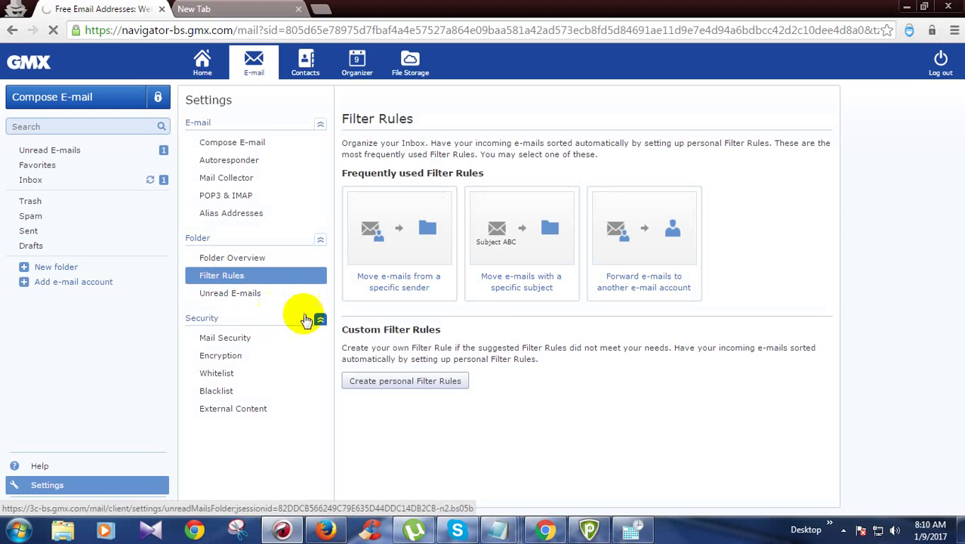
{"action": "left_click", "coordinate": [643, 291]}
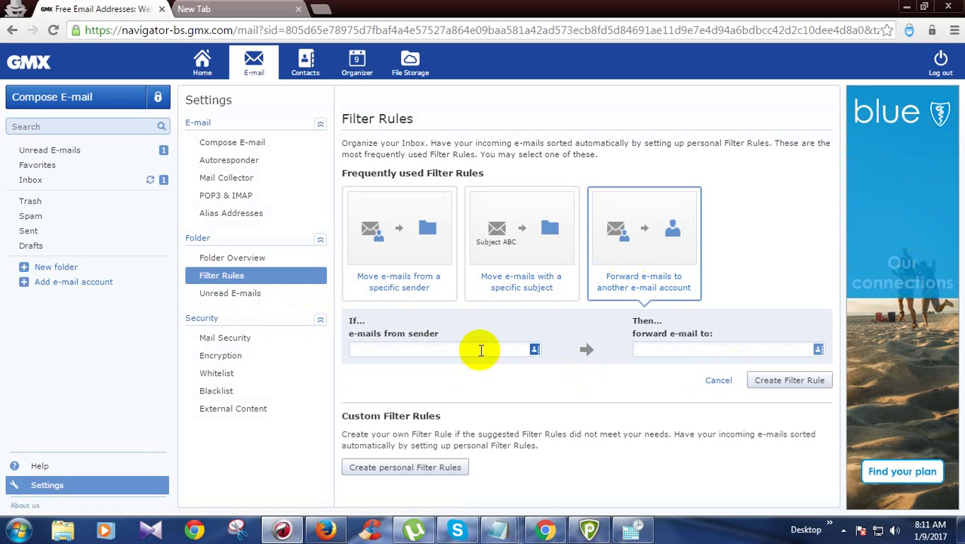
{"action": "left_click", "coordinate": [512, 346]}
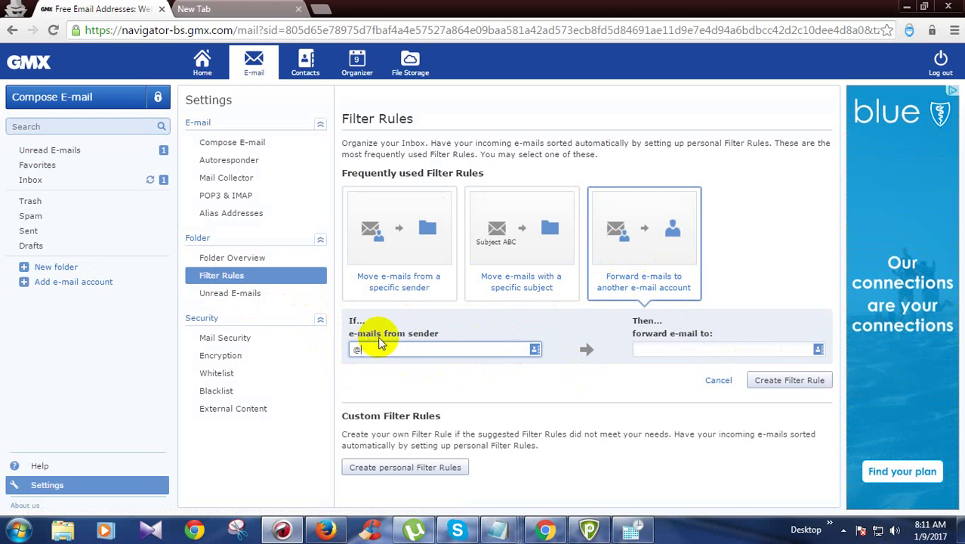
{"action": "left_click", "coordinate": [638, 348]}
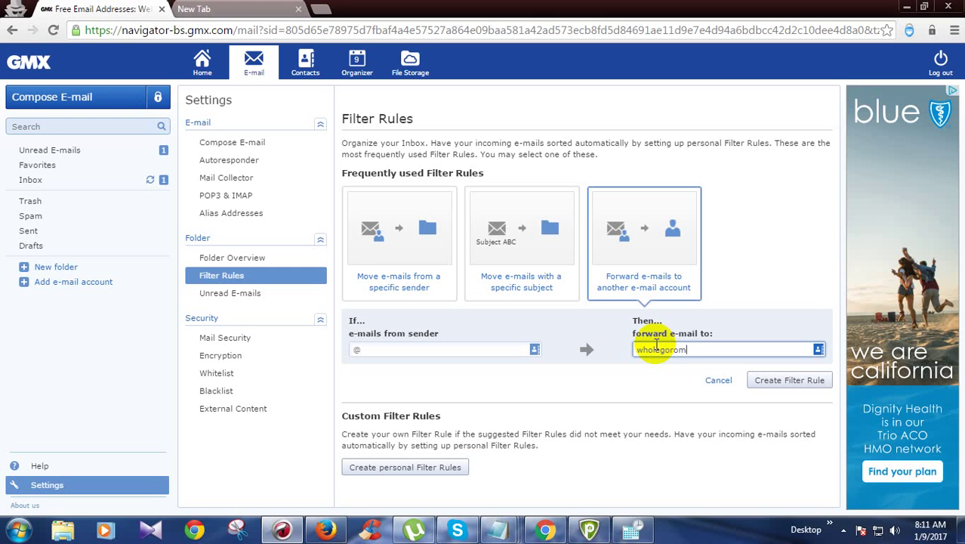
{"action": "type", "text": "@gmail.com"}
{"action": "left_click", "coordinate": [797, 380]}
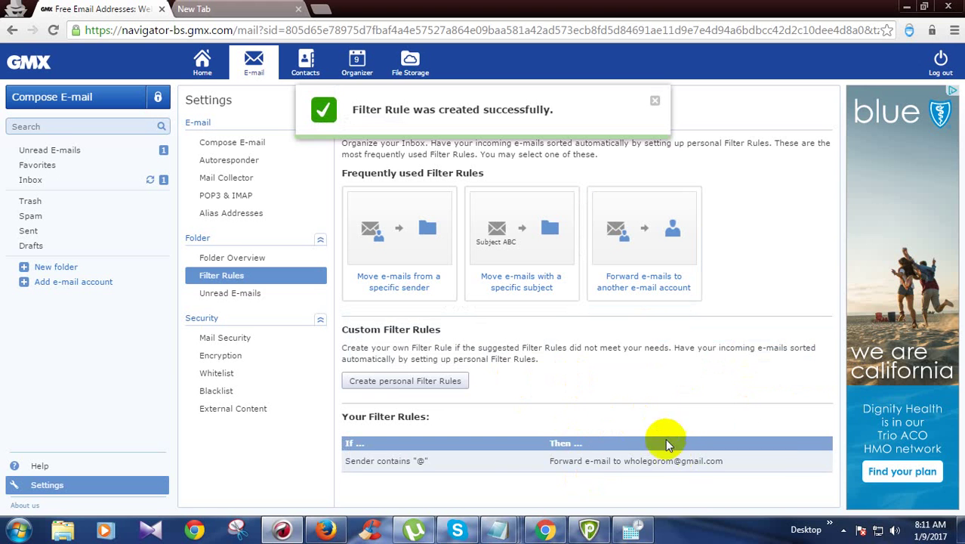
{"action": "left_click", "coordinate": [356, 384]}
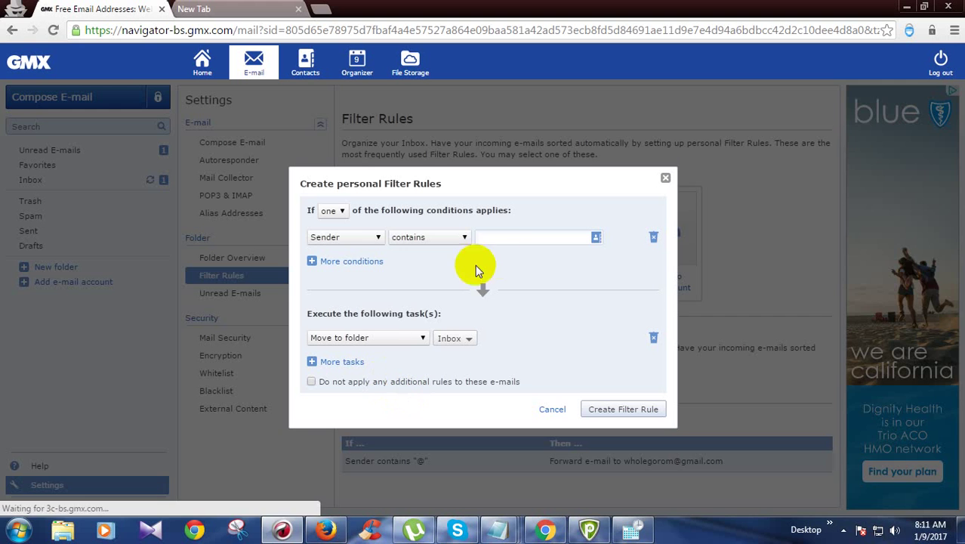
Set the personal rule's sender condition to contain '@', keep Move to Inbox, and create it
{"action": "left_click", "coordinate": [510, 239]}
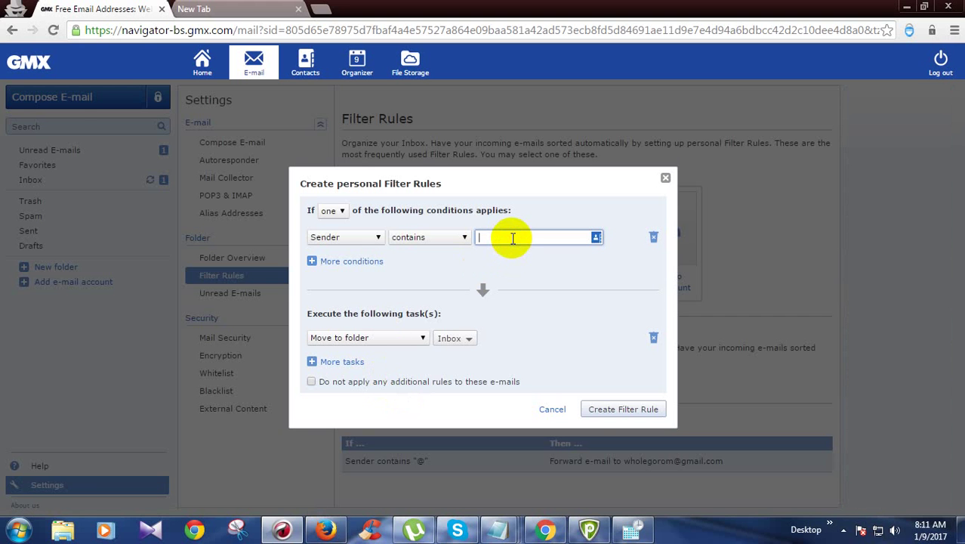
{"action": "type", "text": "@"}
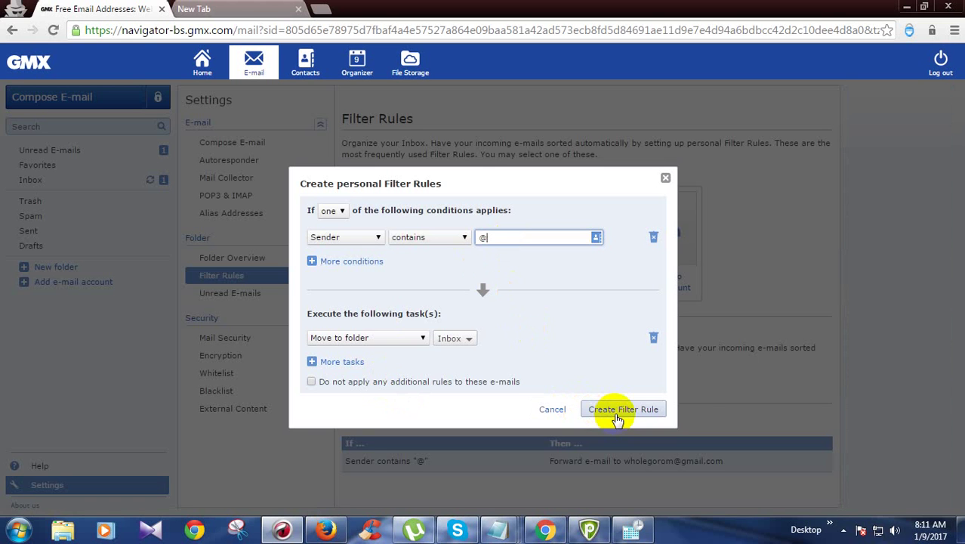
{"action": "left_click", "coordinate": [617, 414]}
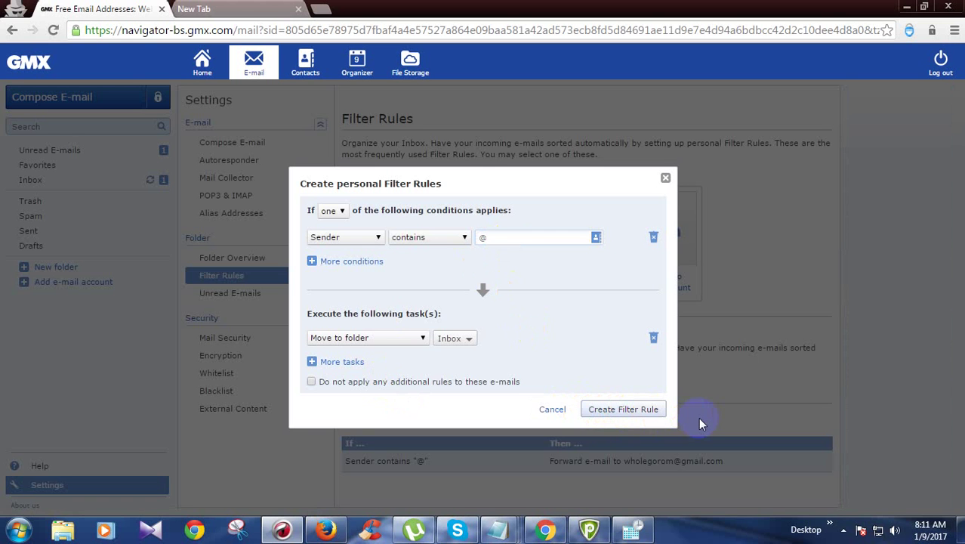